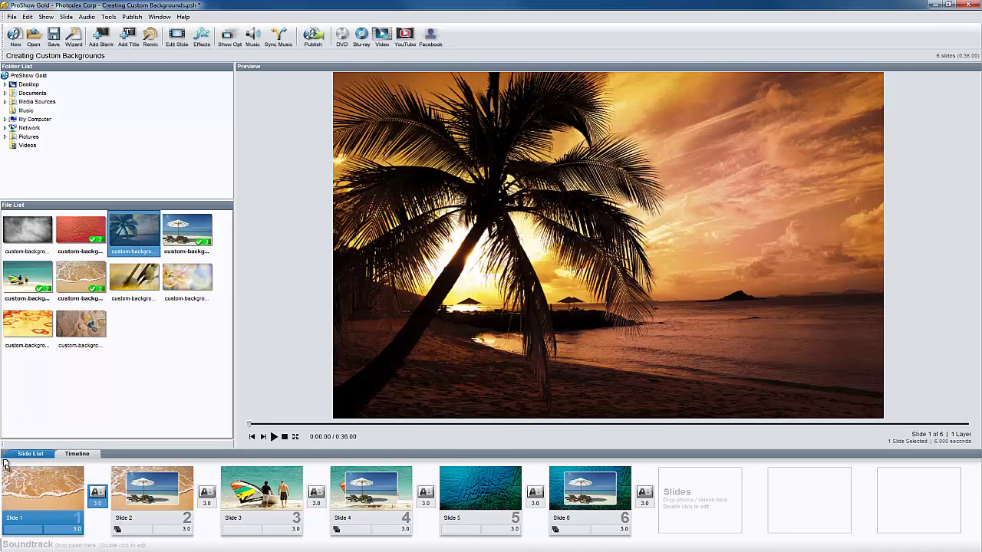
Step: Drag the palm-tree sunset photo to the front of the Slide List as Slide 1
left_click_drag(13, 489, 20, 491)
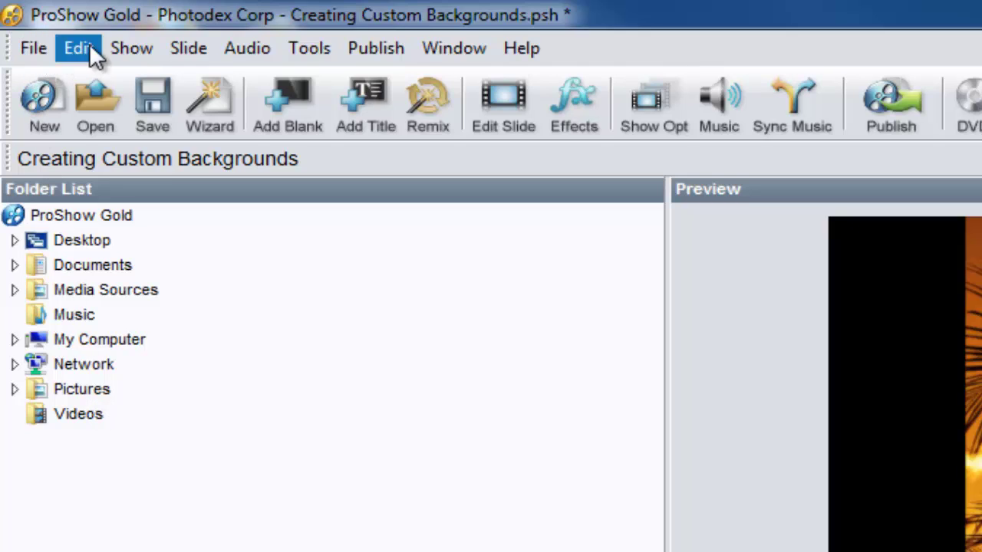
Step: Set the Show Background to a solid colour, blue RGB 20, 118, 189
left_click(135, 52)
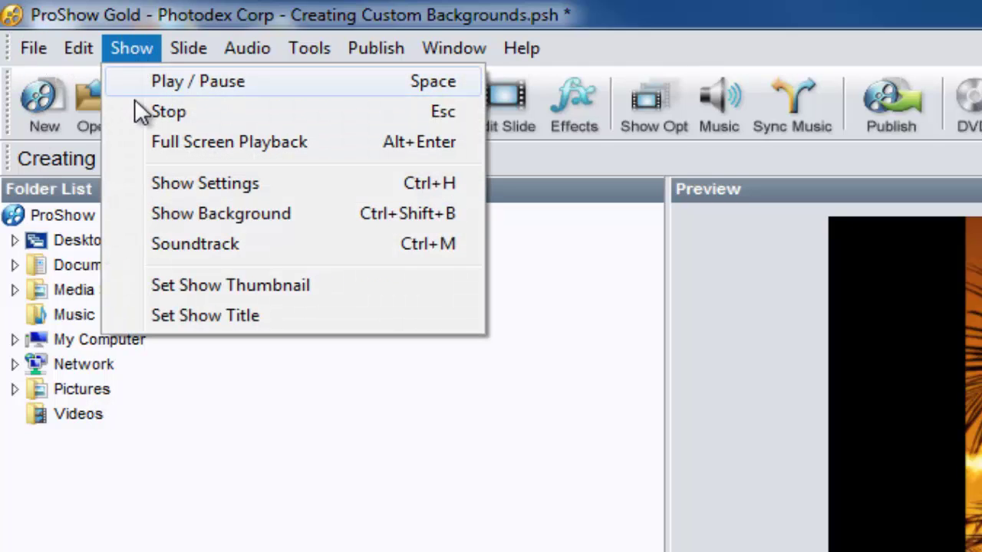
left_click(134, 214)
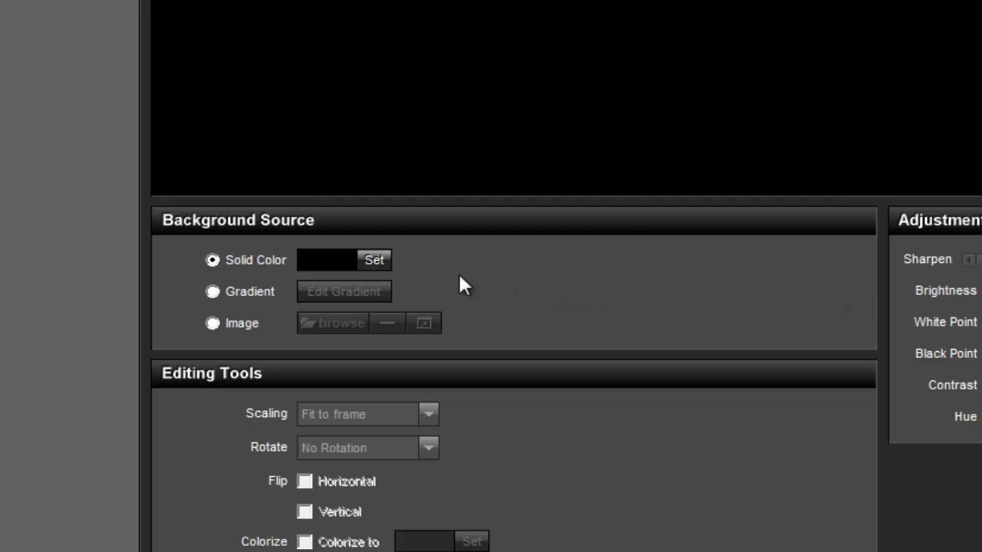
left_click(374, 261)
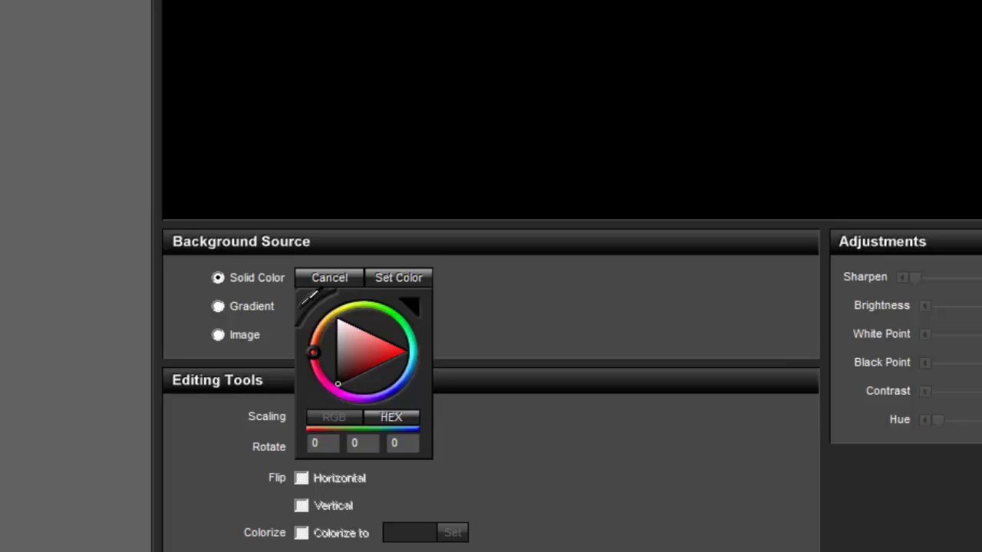
left_click(151, 69)
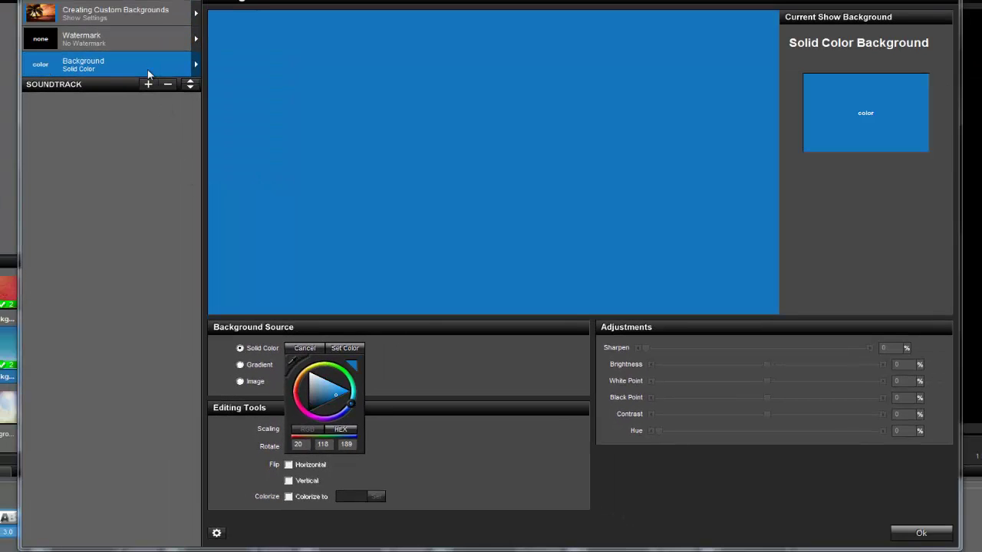
left_click(921, 534)
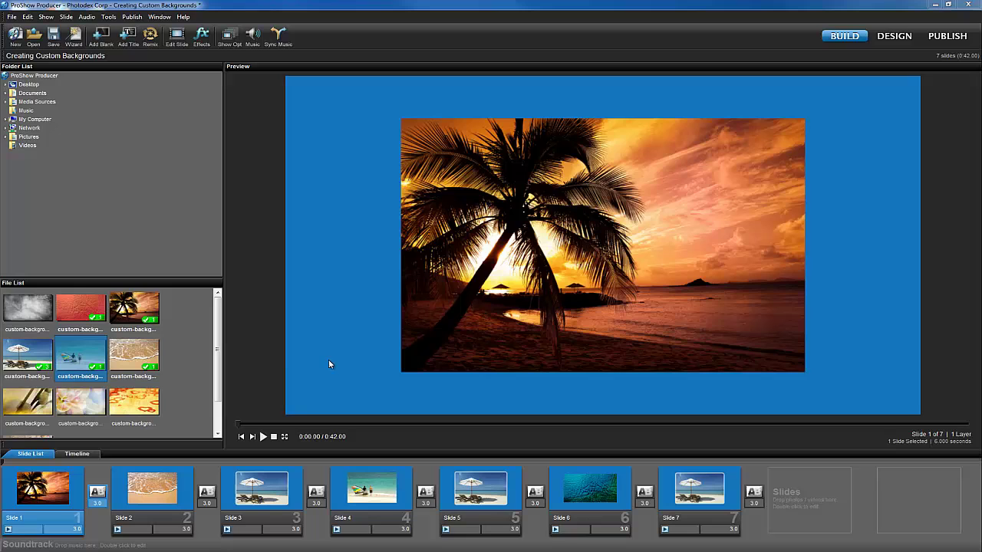
Step: Insert the windsurfing photo as the new Slide 1 and select it to preview
left_click(95, 351)
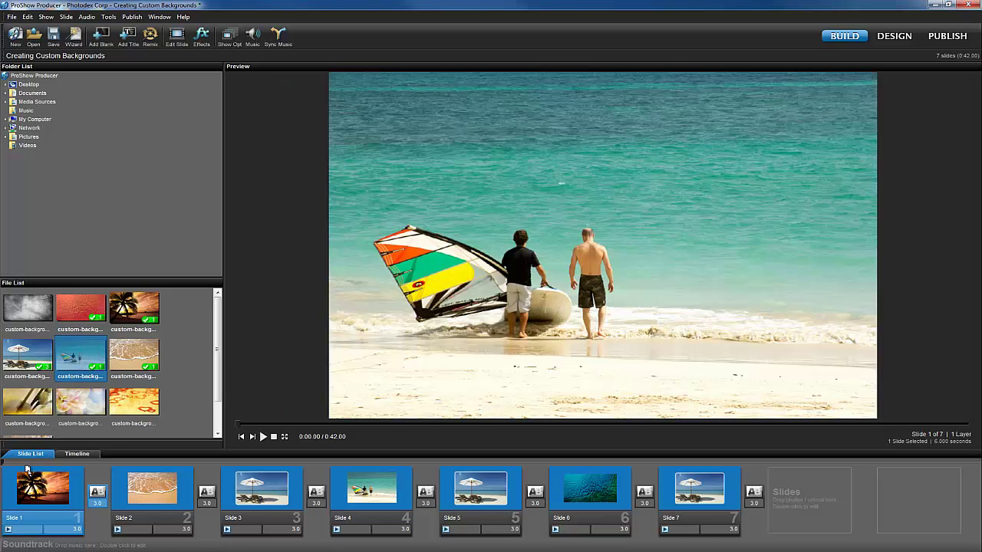
left_click_drag(27, 469, 24, 485)
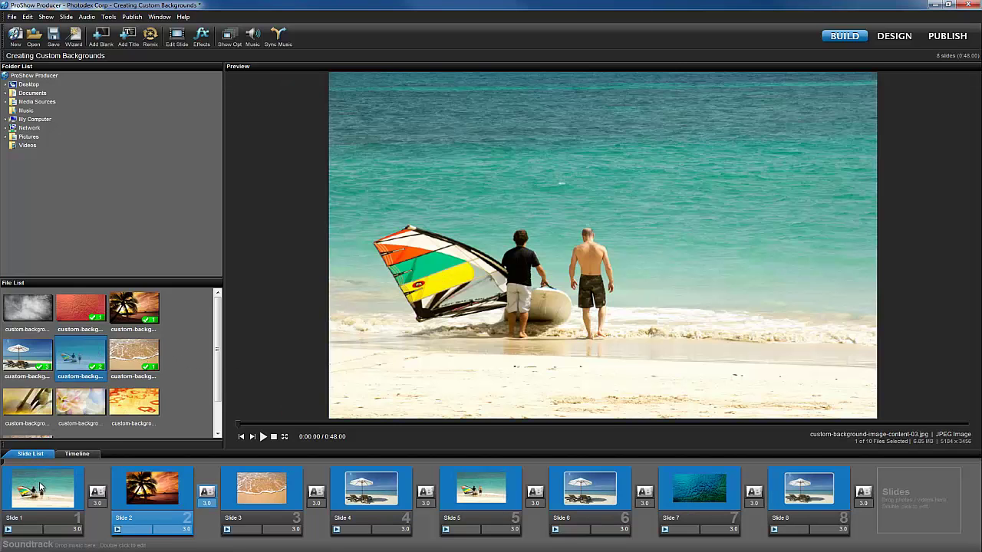
left_click(40, 489)
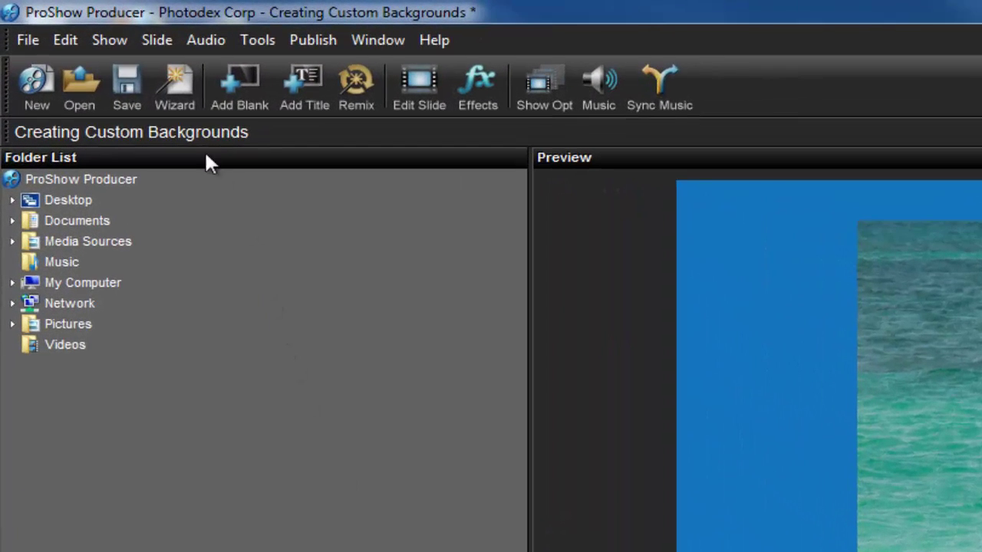
Step: Set the show background source to Image using custom-background-abstract-02.jpg
left_click(109, 41)
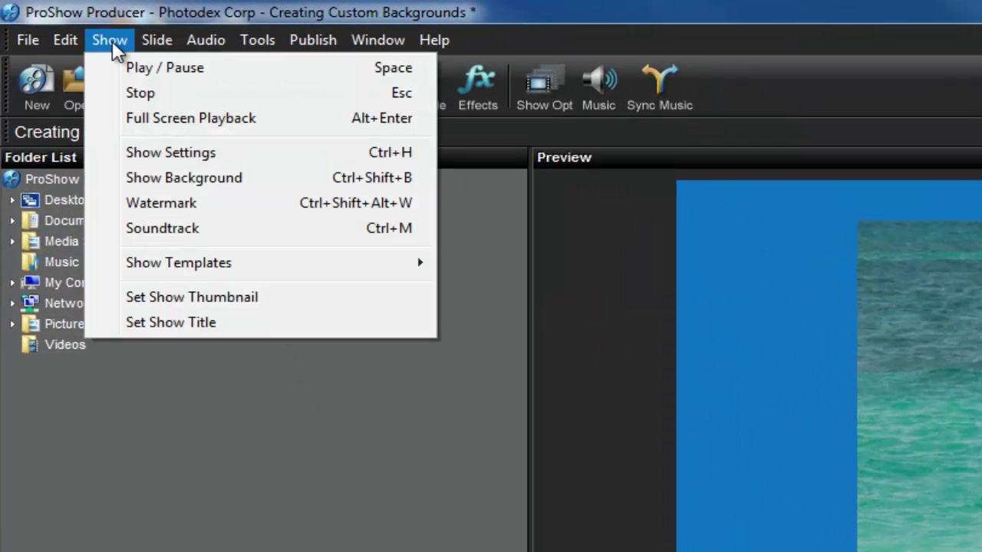
left_click(106, 185)
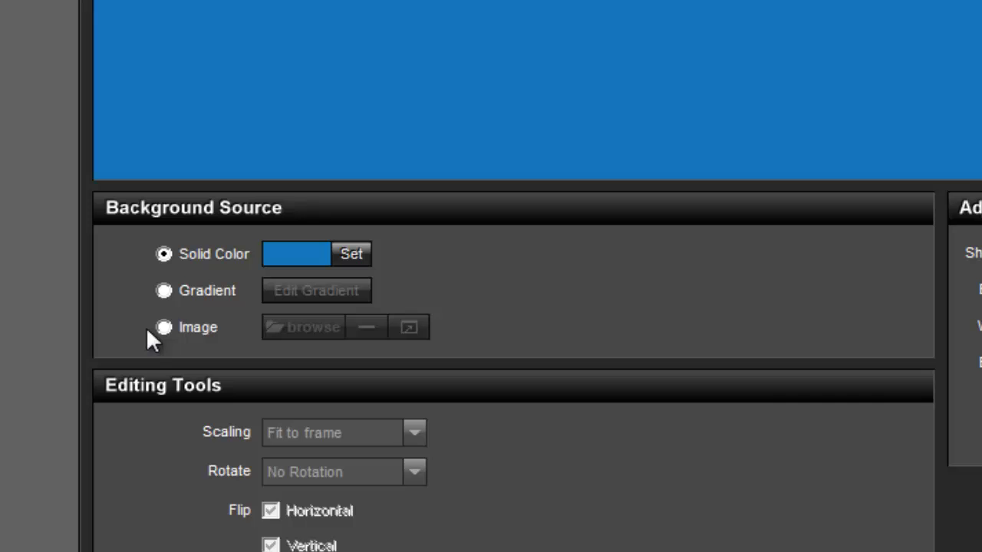
left_click(164, 327)
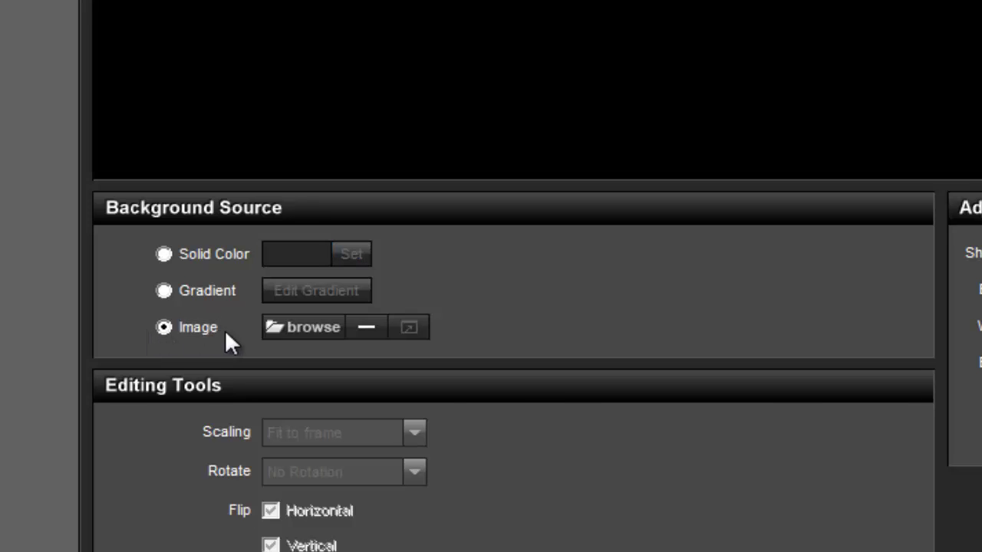
left_click(297, 329)
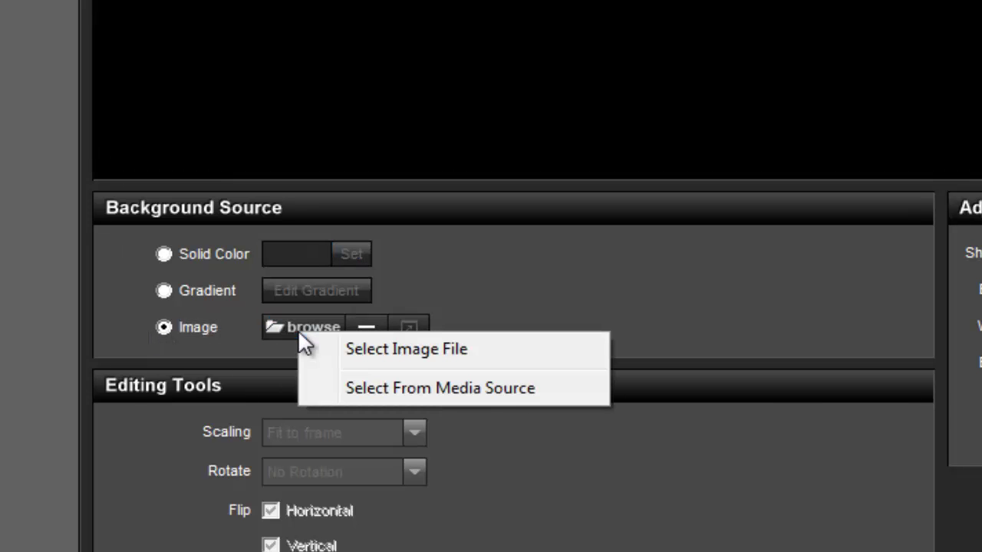
left_click(353, 349)
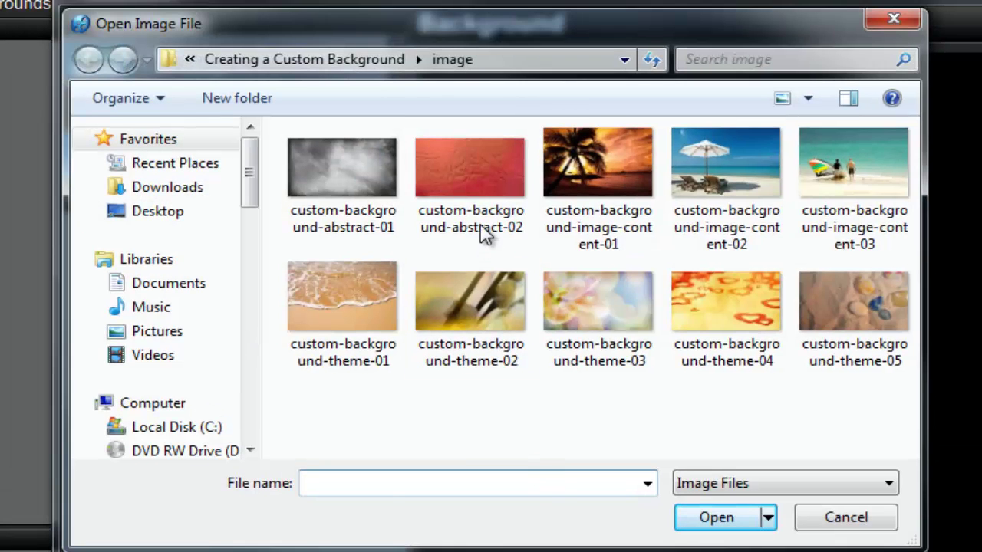
left_click(478, 188)
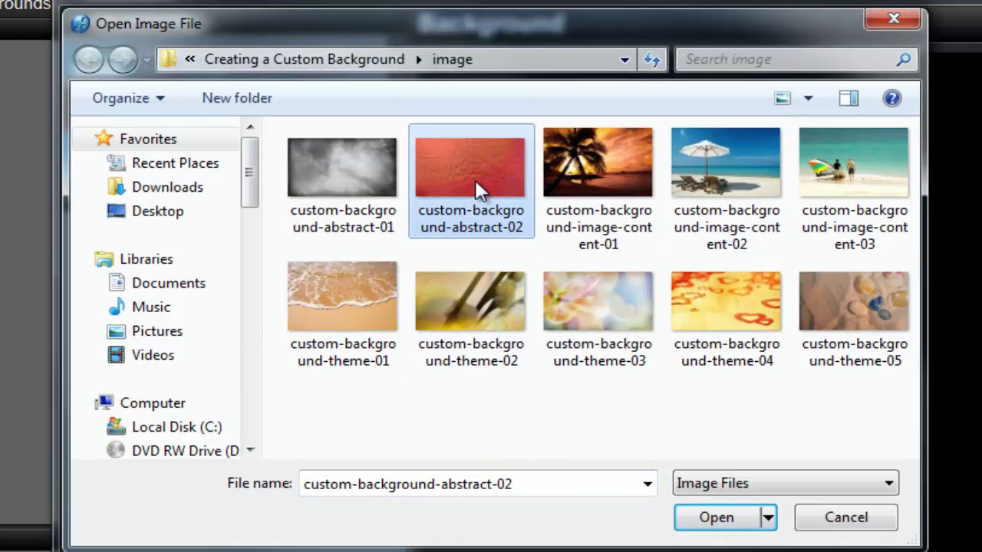
left_click(713, 518)
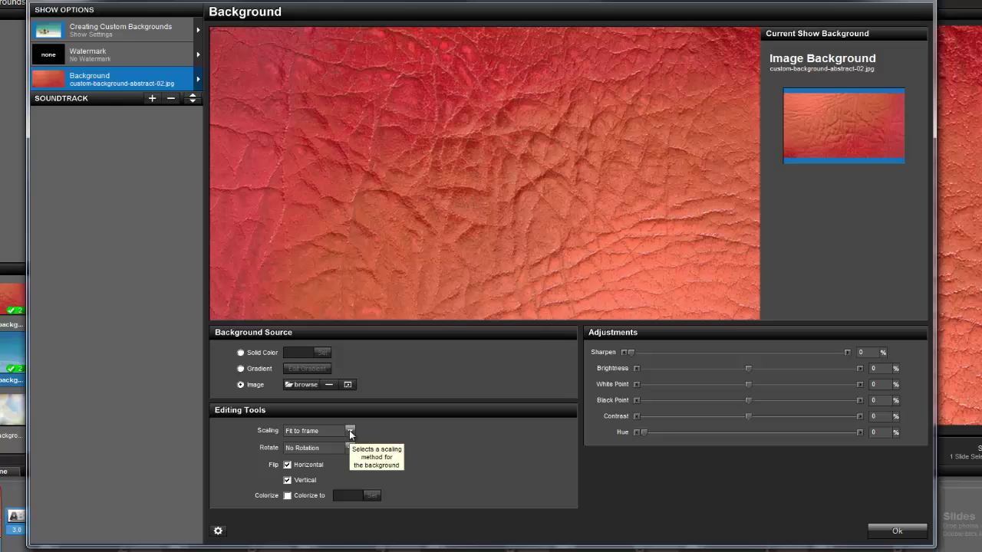
Step: Keep scaling and rotation unchanged and leave Colorize off. Adjust the texture to deep blue: Brightness -16, White Point -17, Black Point -40, Contrast 19, Hue 46
left_click(349, 431)
left_click(361, 437)
left_click(350, 447)
left_click(366, 456)
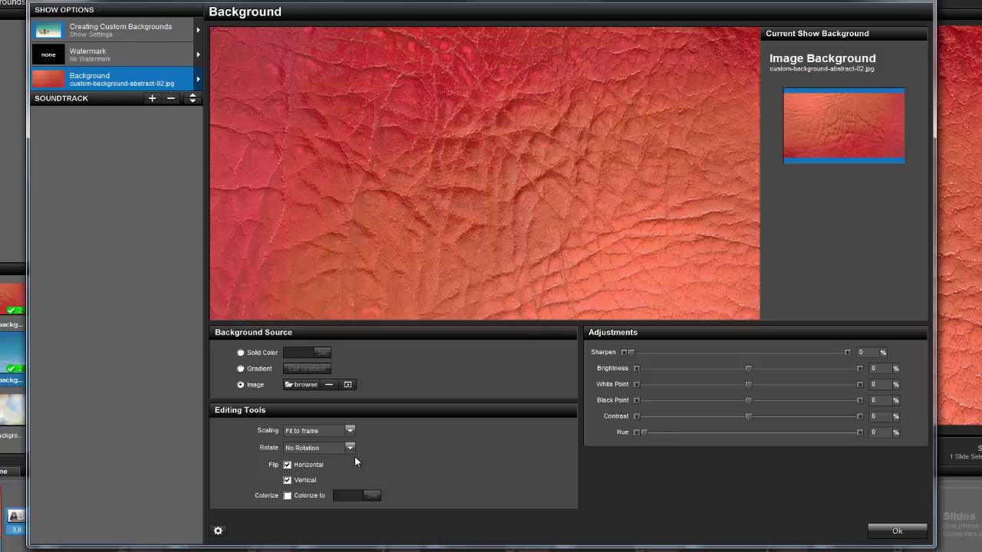
left_click(288, 497)
left_click(288, 496)
left_click_drag(748, 370, 707, 401)
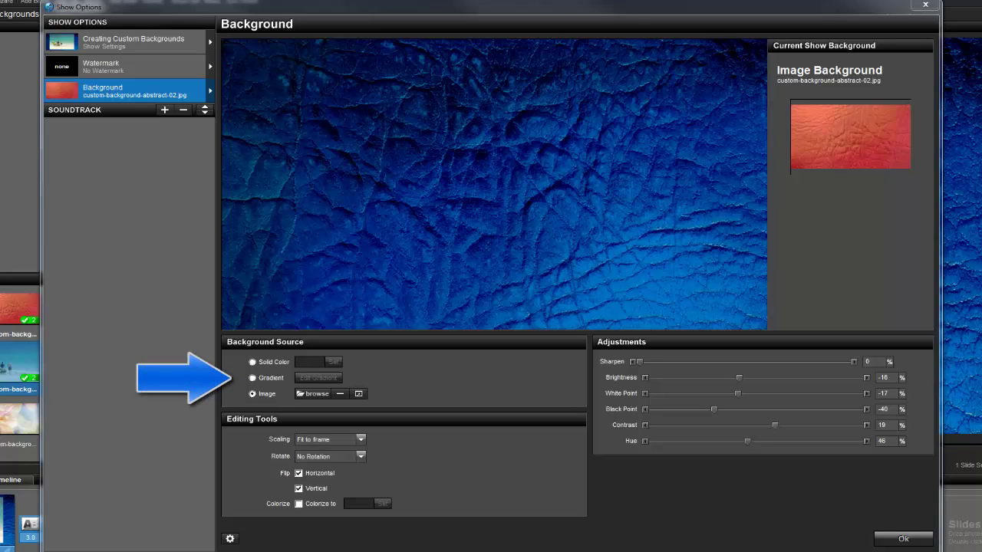
Step: Switch the background source to Gradient and load a different gradient preset category
left_click(252, 378)
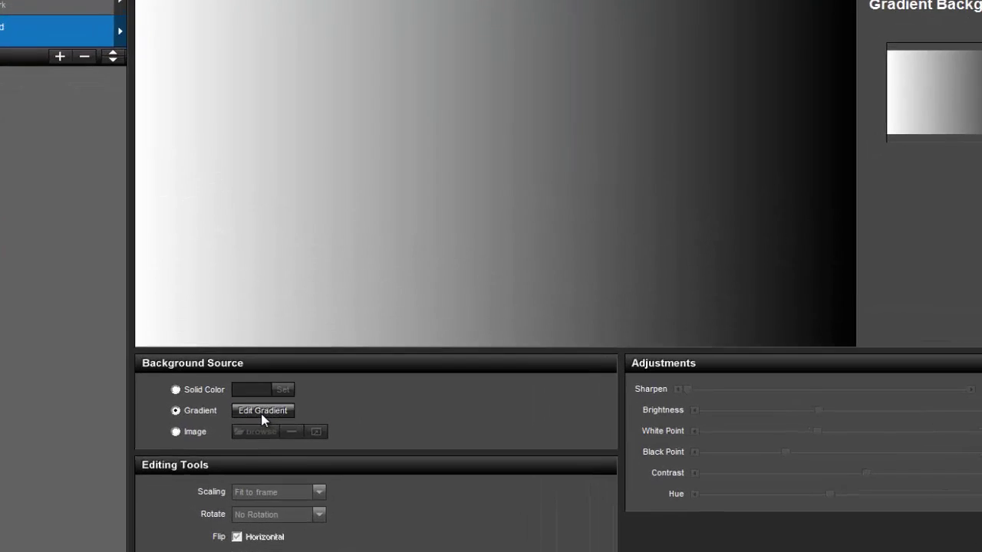
left_click(317, 378)
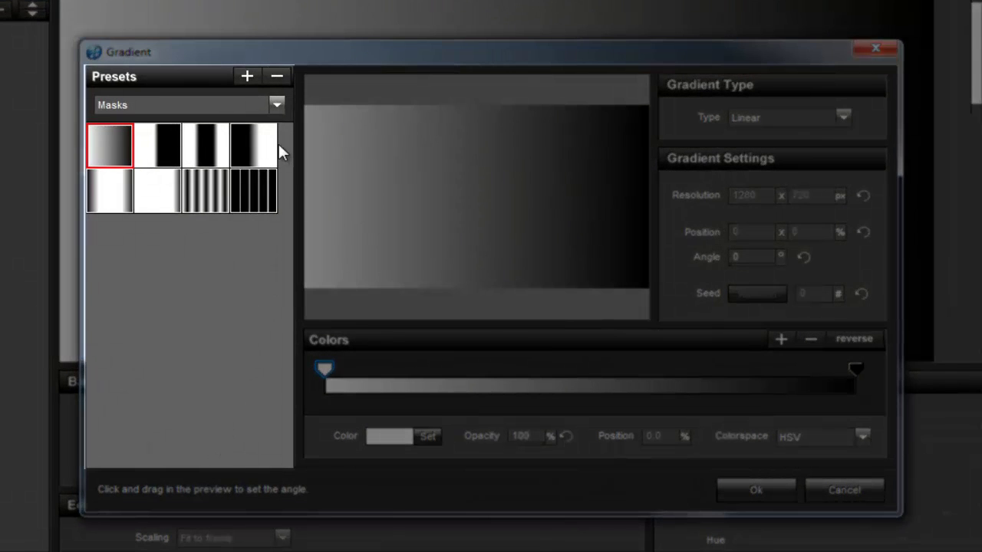
left_click(277, 105)
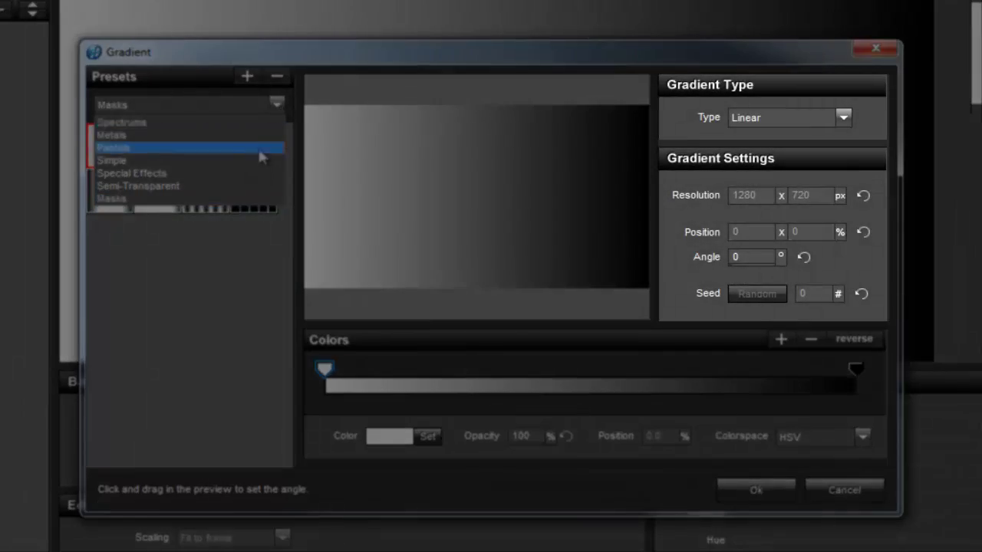
left_click(257, 162)
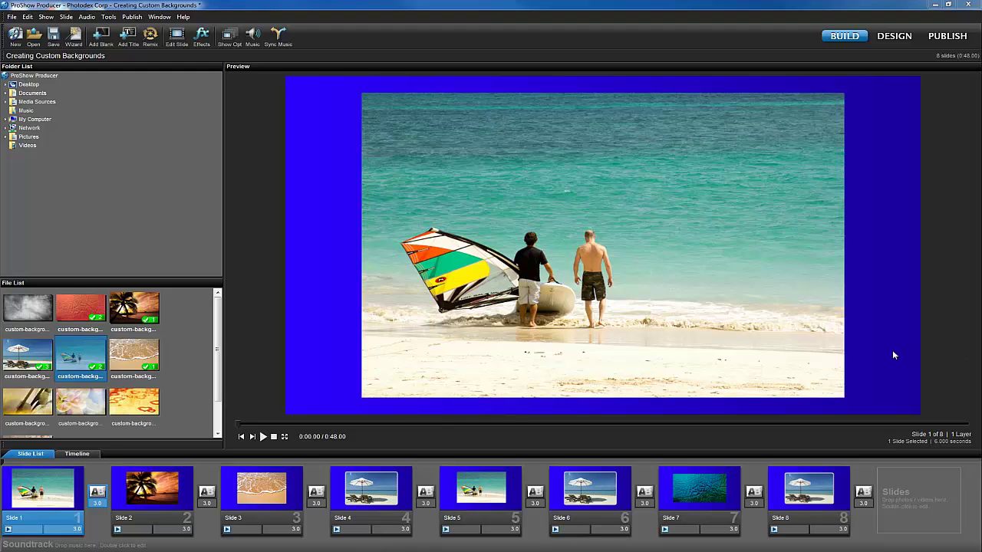
Step: In Slide 2's options, set its background to the image custom-background-theme-01
double_click(175, 480)
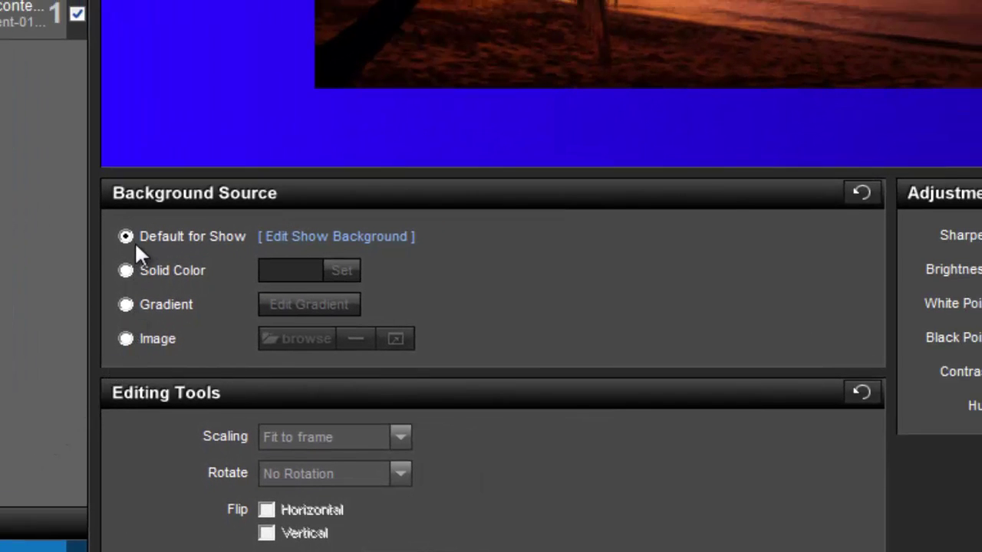
left_click(125, 339)
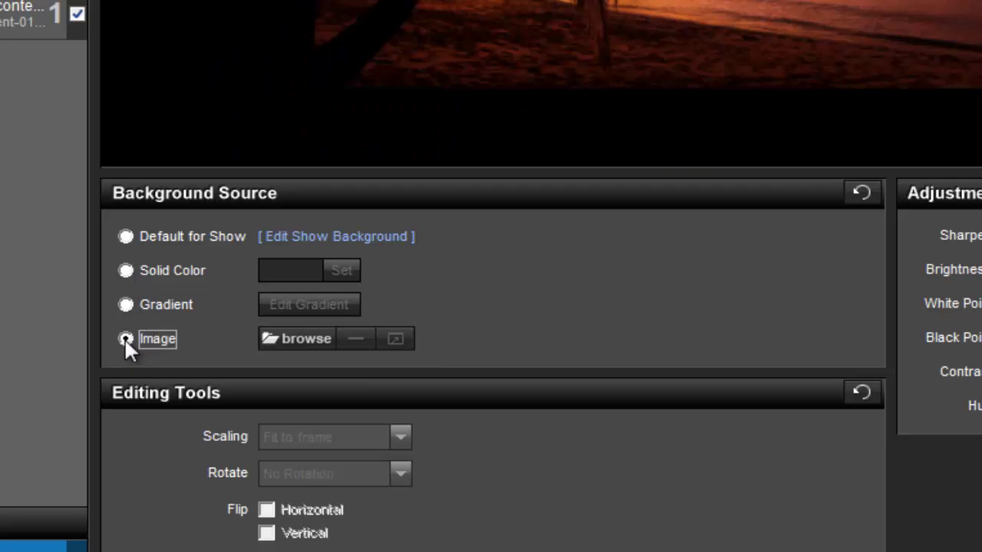
left_click(293, 339)
left_click(352, 358)
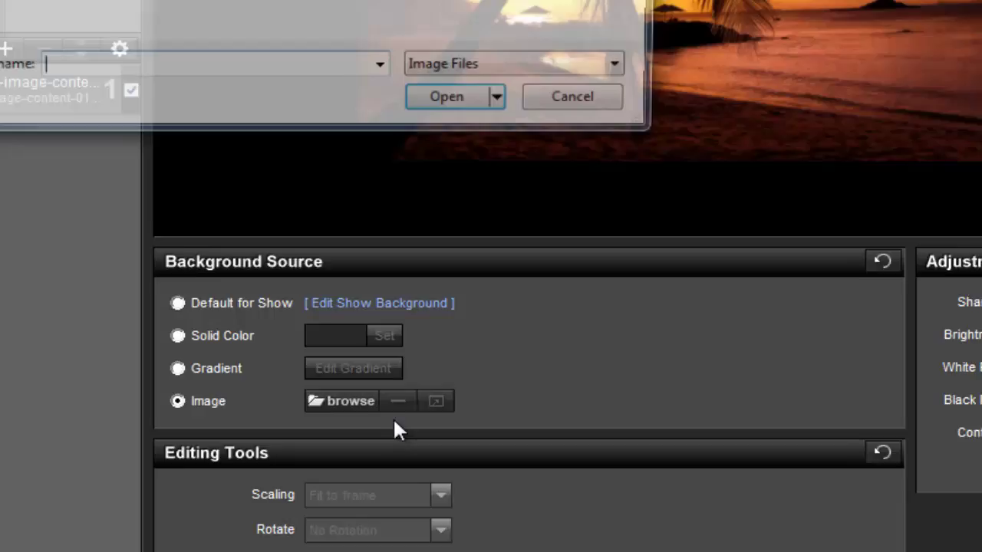
double_click(376, 346)
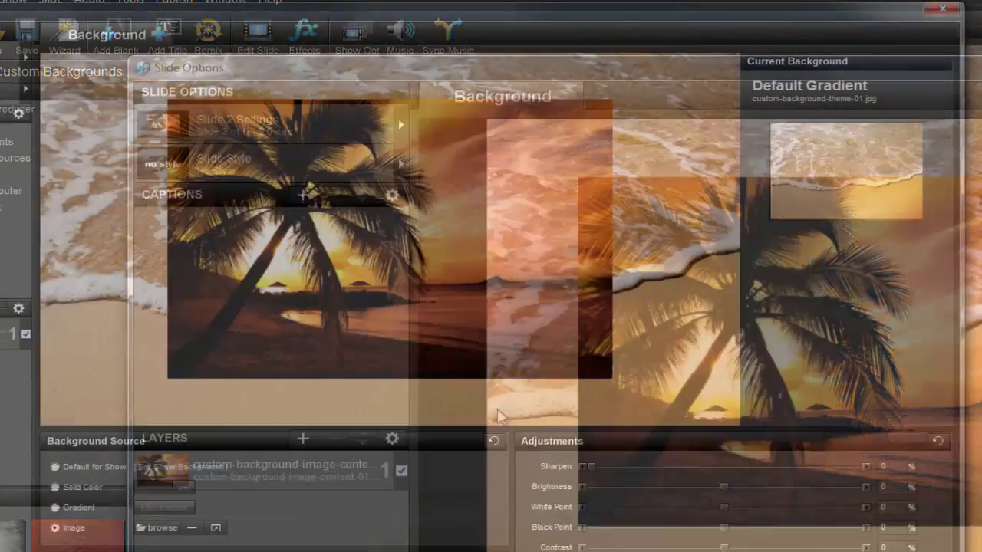